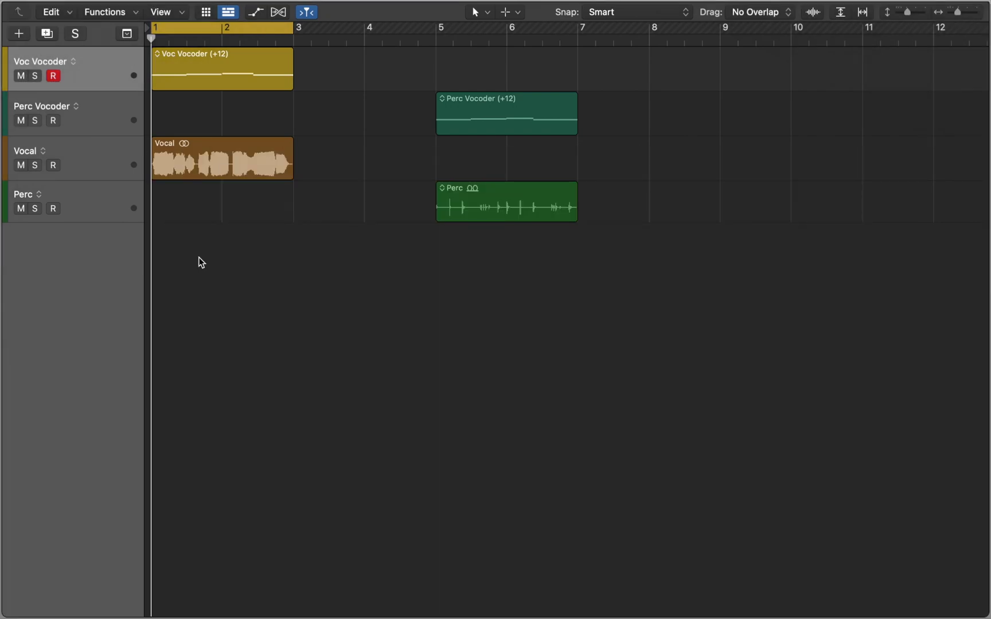
# - Load EVOC 20 PS (Vocoder Synth) Stereo into the Voc Vocoder track's instrument slot from the Inspector
pyautogui.press('i')
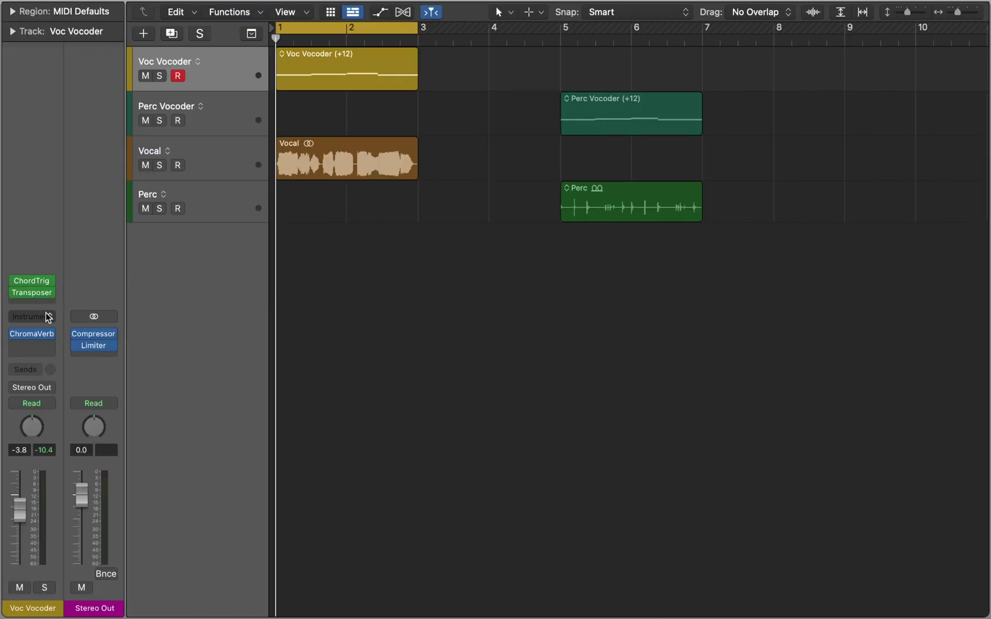
pyautogui.click(31, 316)
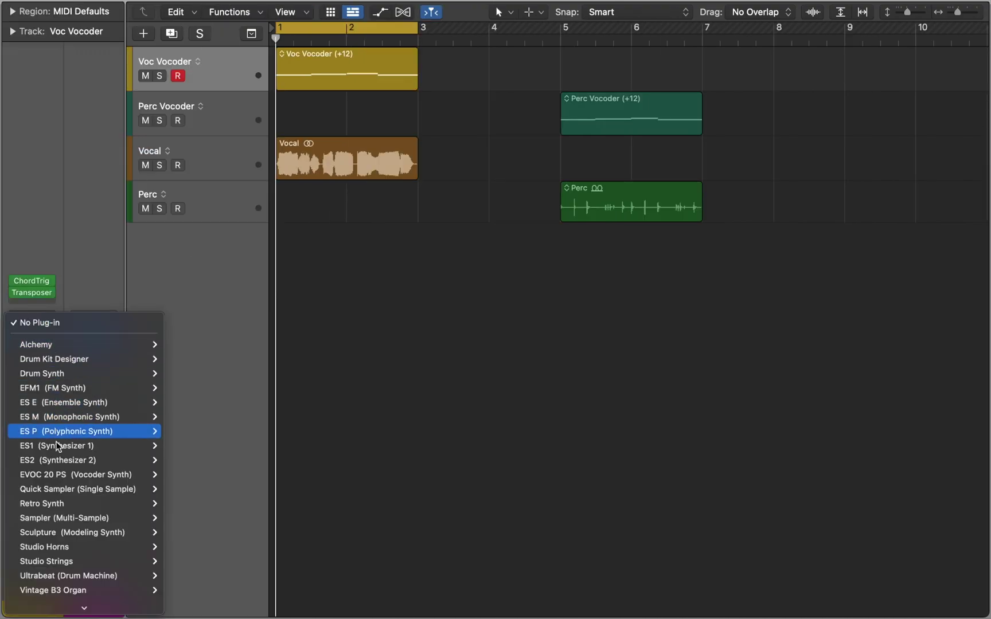
pyautogui.click(56, 474)
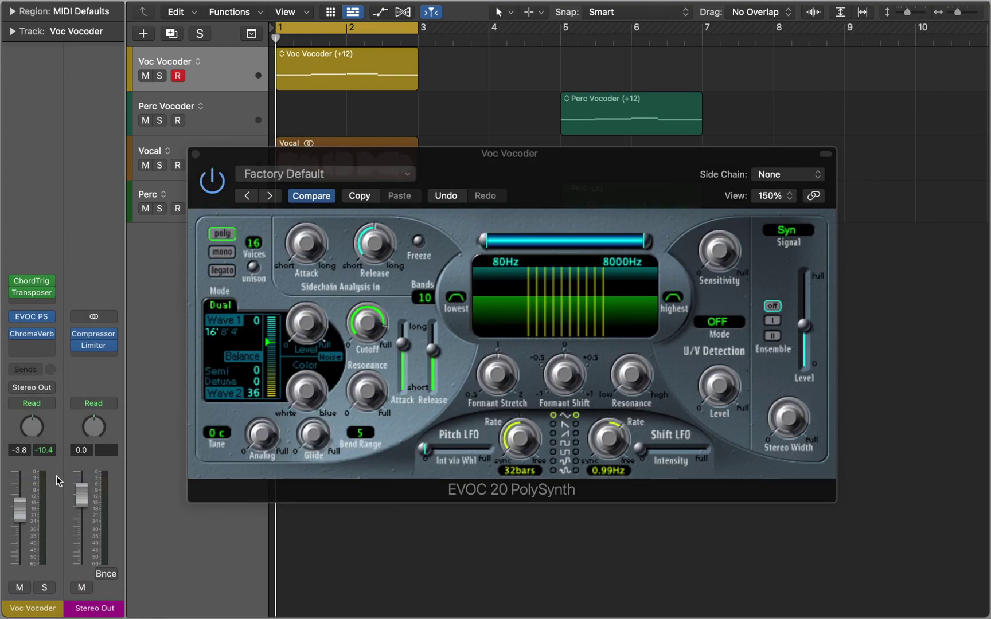
# - Hide the Inspector, solo the Voc Vocoder track and play from bar 1
pyautogui.press('i')
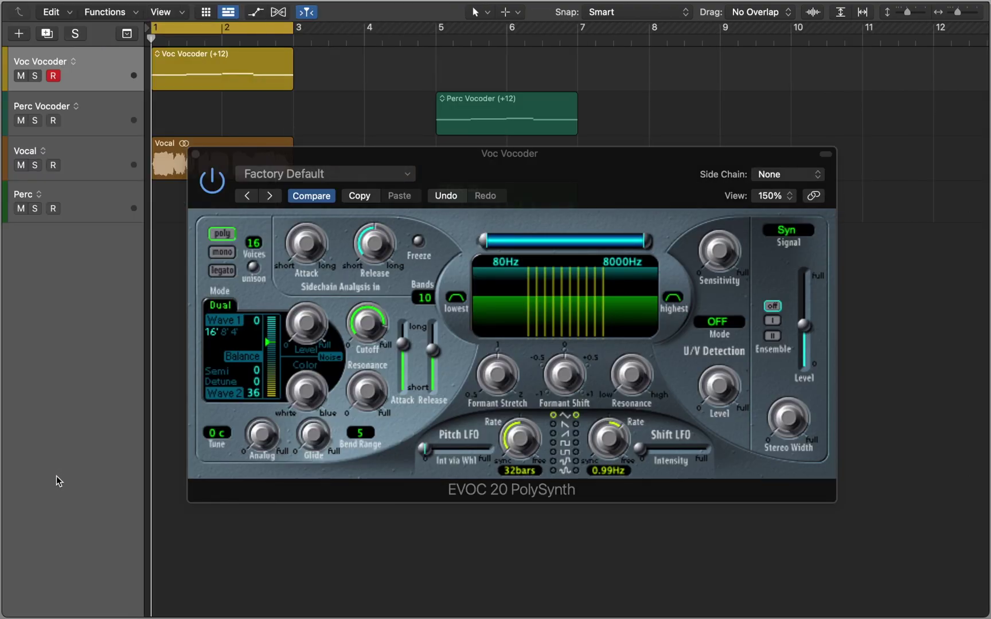
pyautogui.press('s')
pyautogui.press('space')
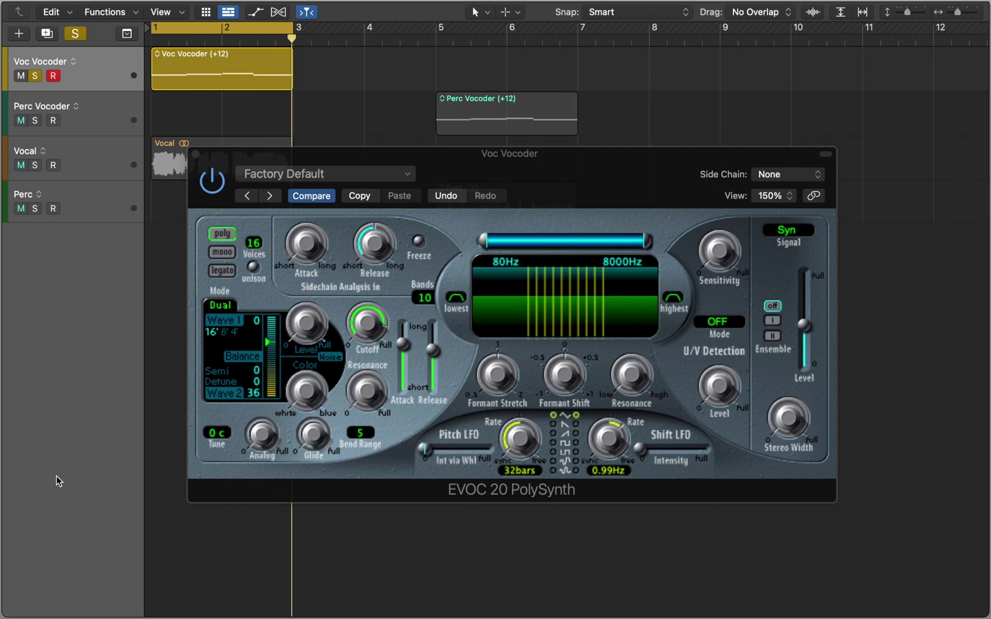
# - Raise the synth filter cutoff nearly to full and set the attack to 0 ms
pyautogui.click(367, 335)
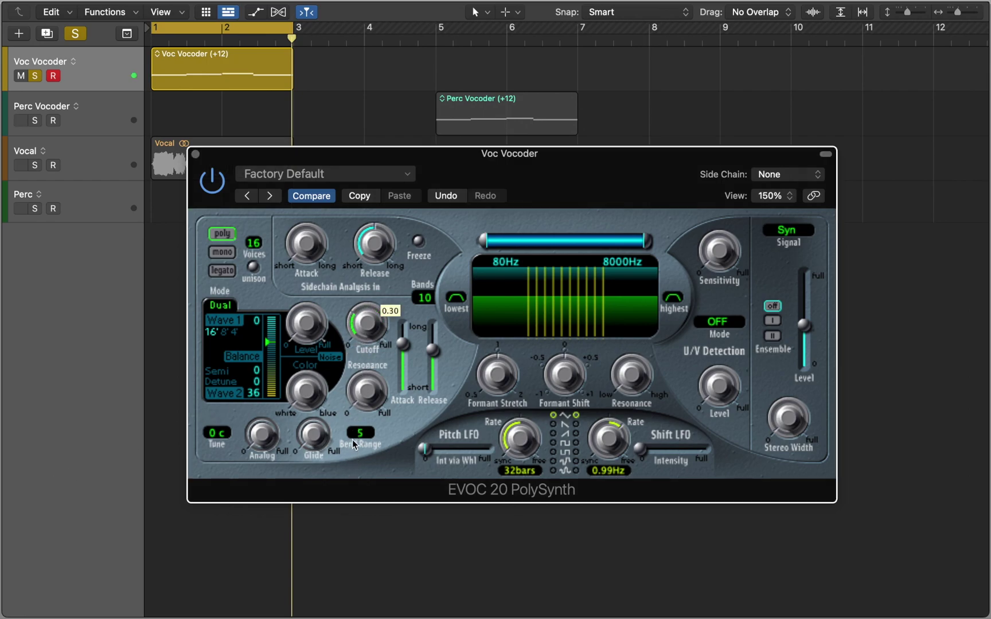
pyautogui.moveTo(370, 348); pyautogui.dragTo(385, 308)
pyautogui.click(403, 345)
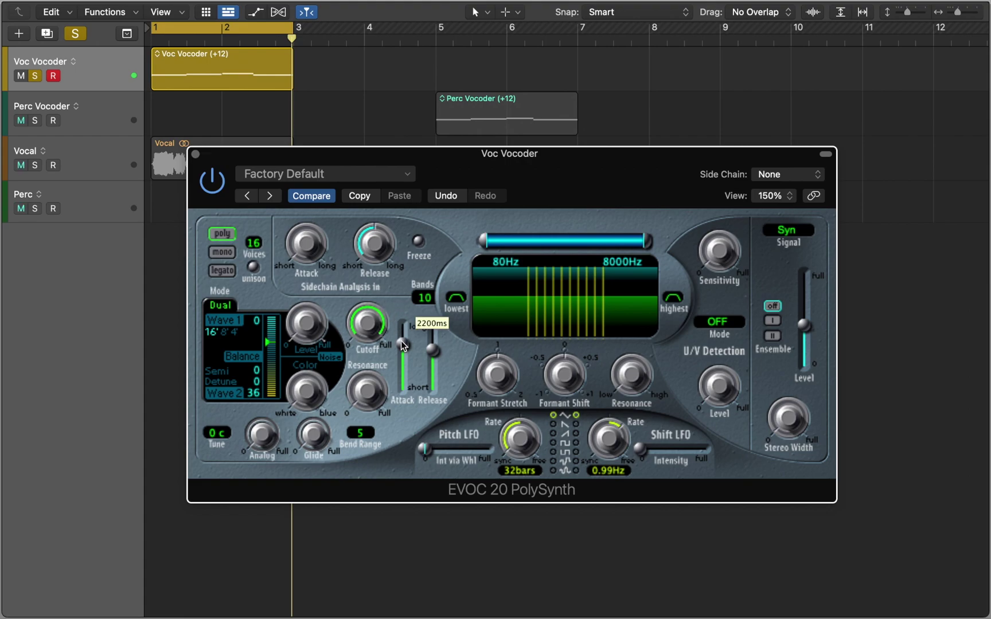
pyautogui.moveTo(403, 345); pyautogui.dragTo(405, 395)
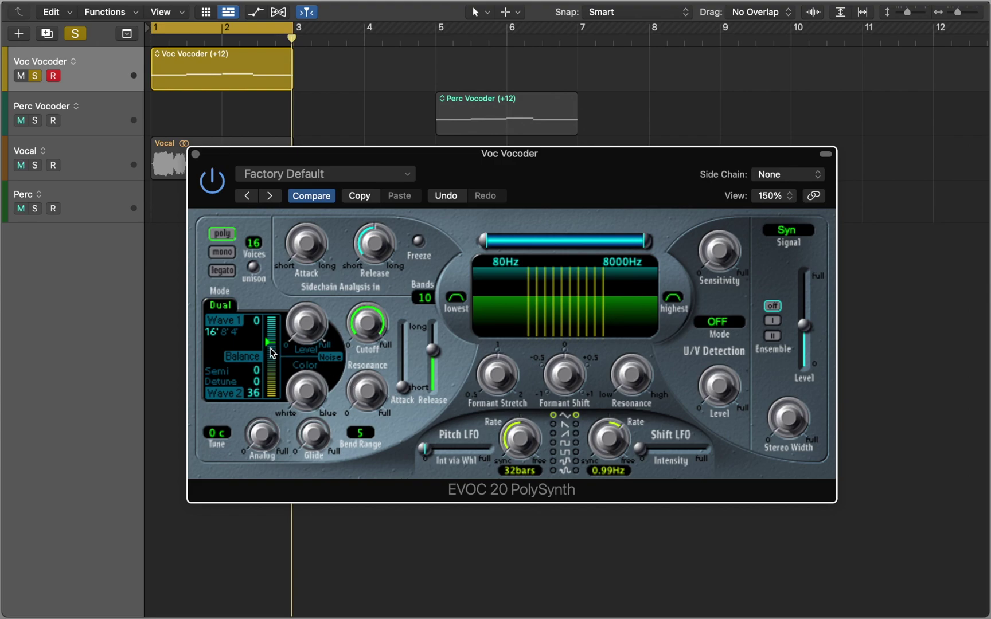
# - Push the oscillator balance to maximum, pull it back down, and add slight analog drift
pyautogui.moveTo(269, 346); pyautogui.dragTo(267, 251)
pyautogui.moveTo(268, 318)
pyautogui.mouseDown()
pyautogui.moveTo(269, 375)
pyautogui.moveTo(269, 355)
pyautogui.moveTo(307, 313)
pyautogui.mouseUp()
pyautogui.moveTo(267, 439); pyautogui.dragTo(266, 403)
# - Set the vocoder's side chain to Audio 2 and its output signal to Ana
pyautogui.click(779, 174)
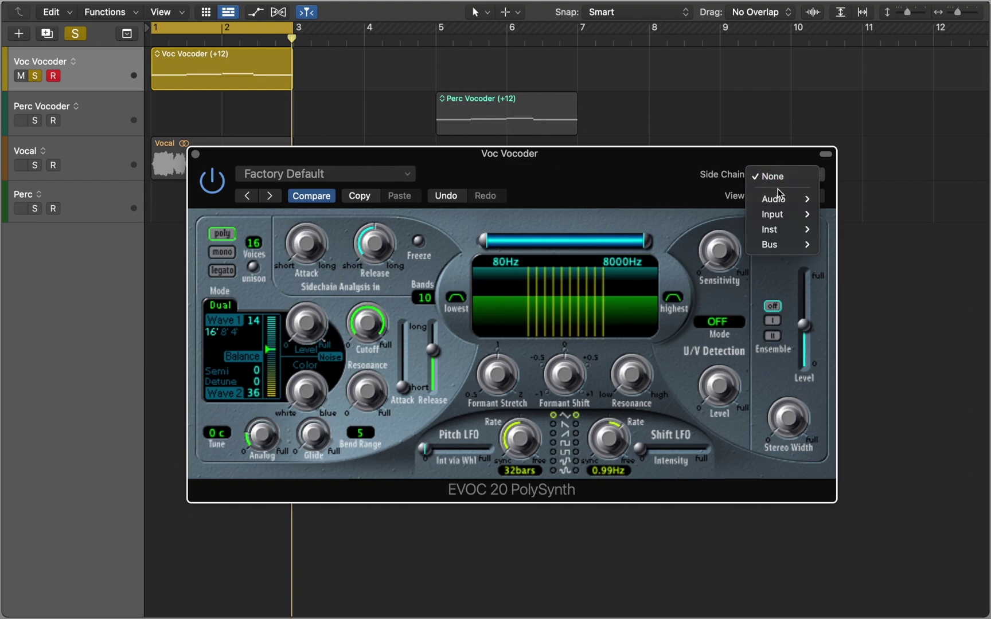
pyautogui.moveTo(774, 199)
pyautogui.click(852, 199)
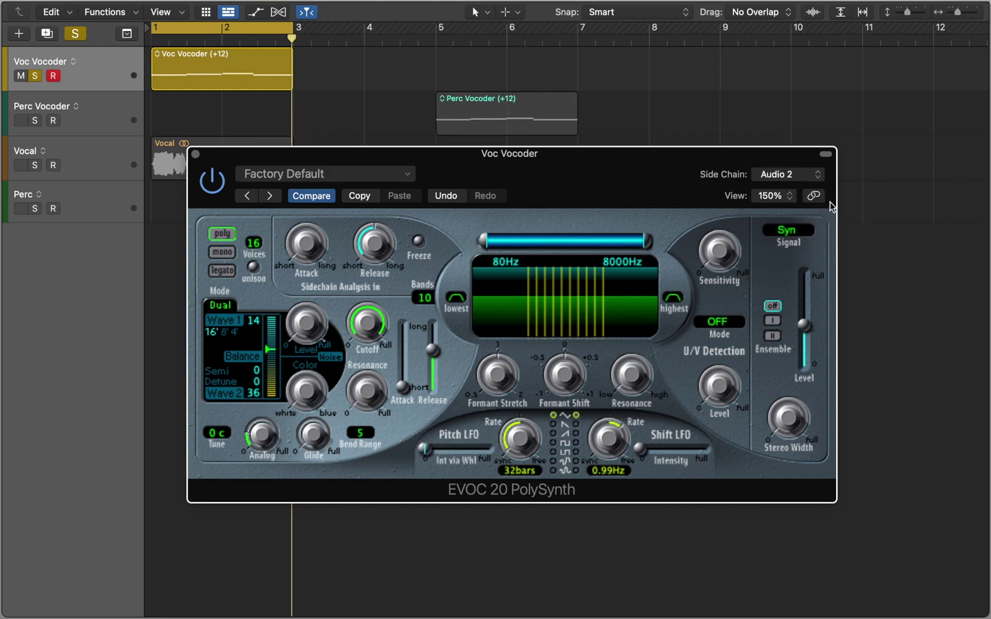
pyautogui.click(807, 229)
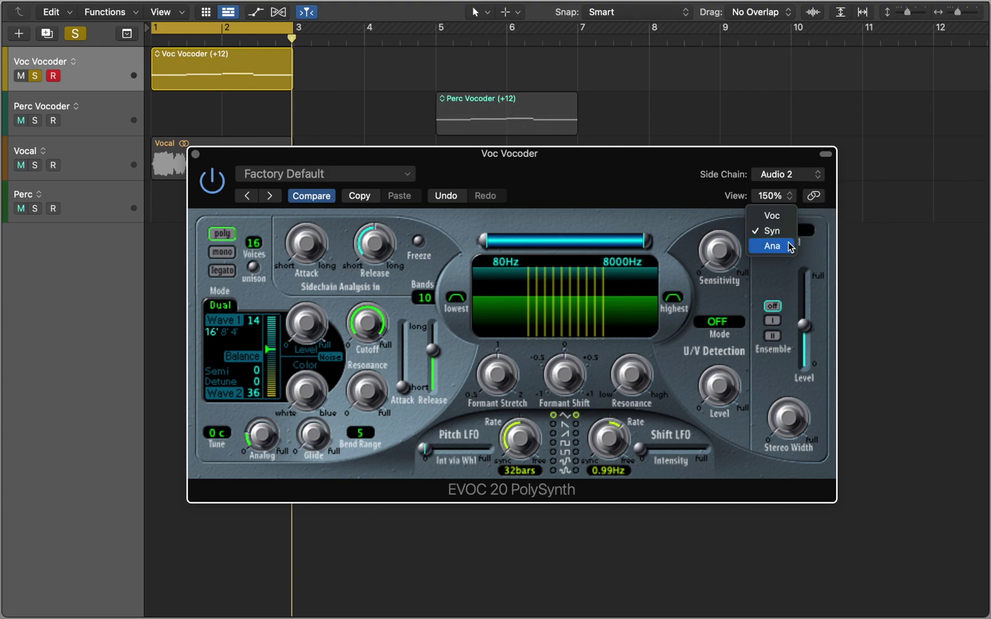
pyautogui.click(789, 246)
# - Play to audition the analysis signal, then switch the output signal to Voc
pyautogui.press('space')
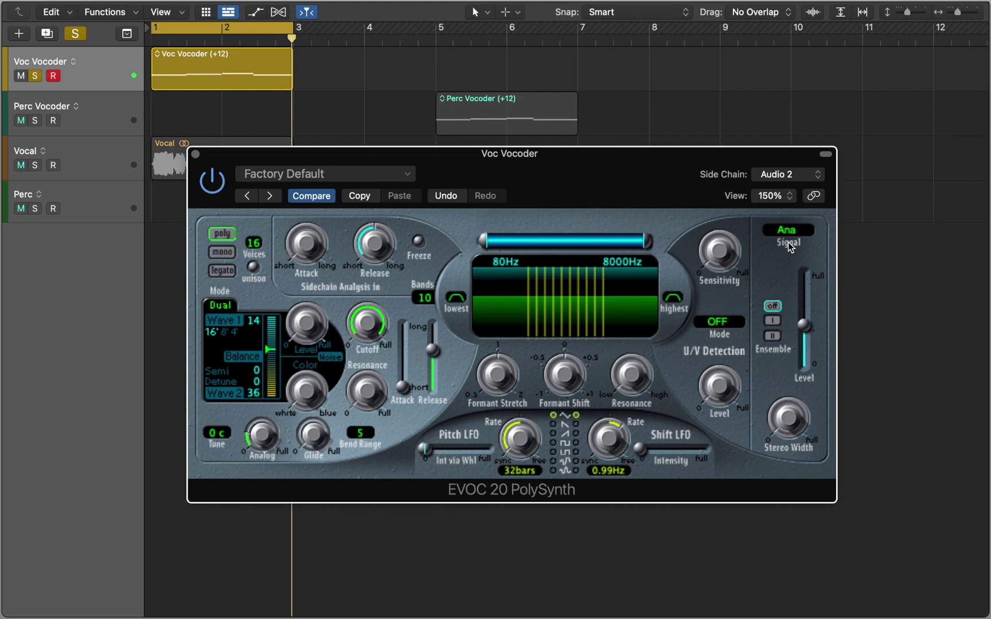
pyautogui.click(788, 235)
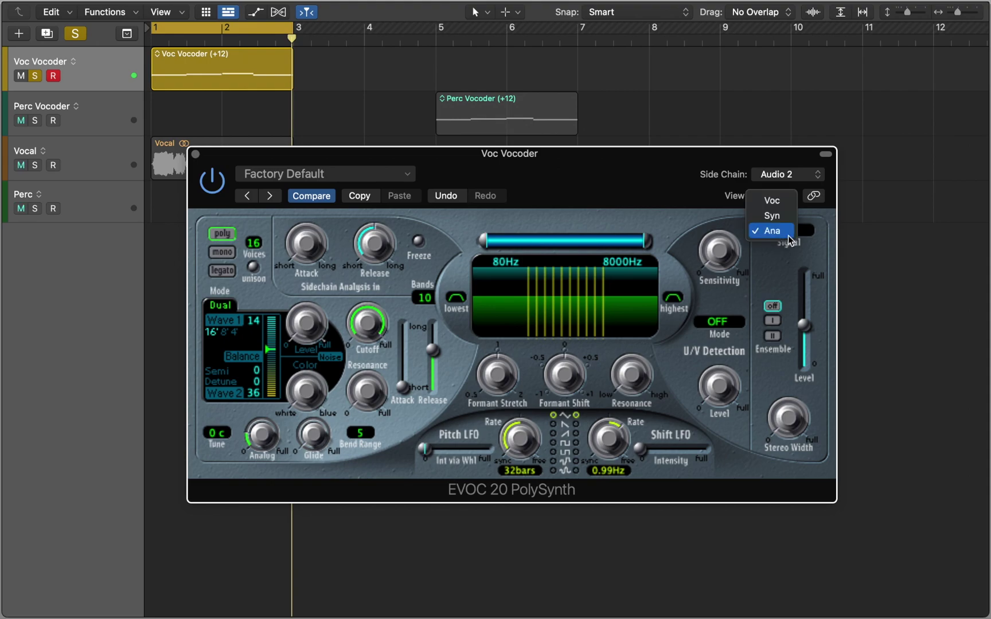
pyautogui.click(785, 204)
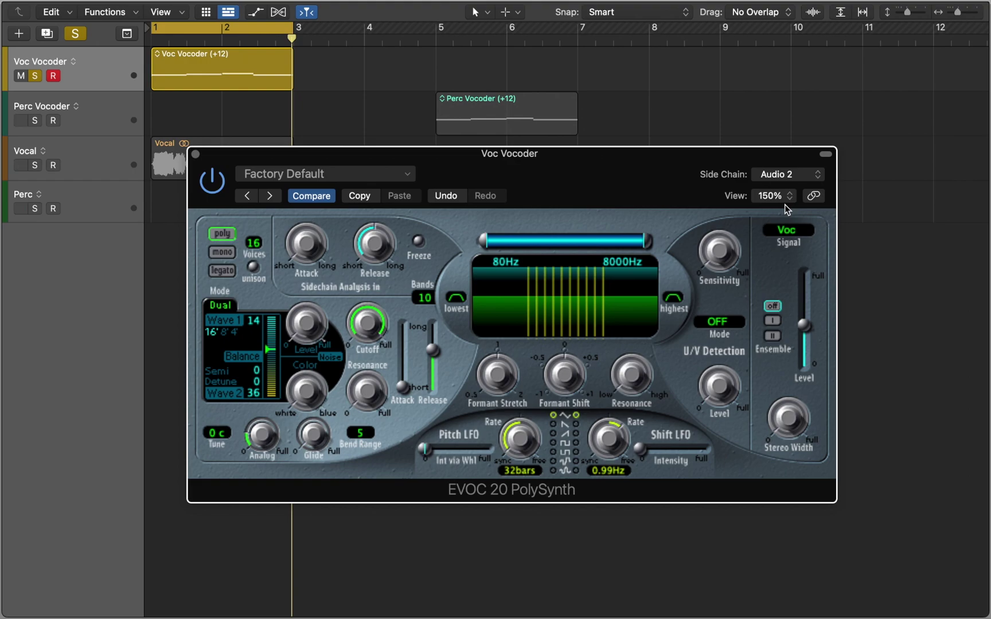
# - Try 5 bands and then more while playing, settling the band count at 16
pyautogui.press('space')
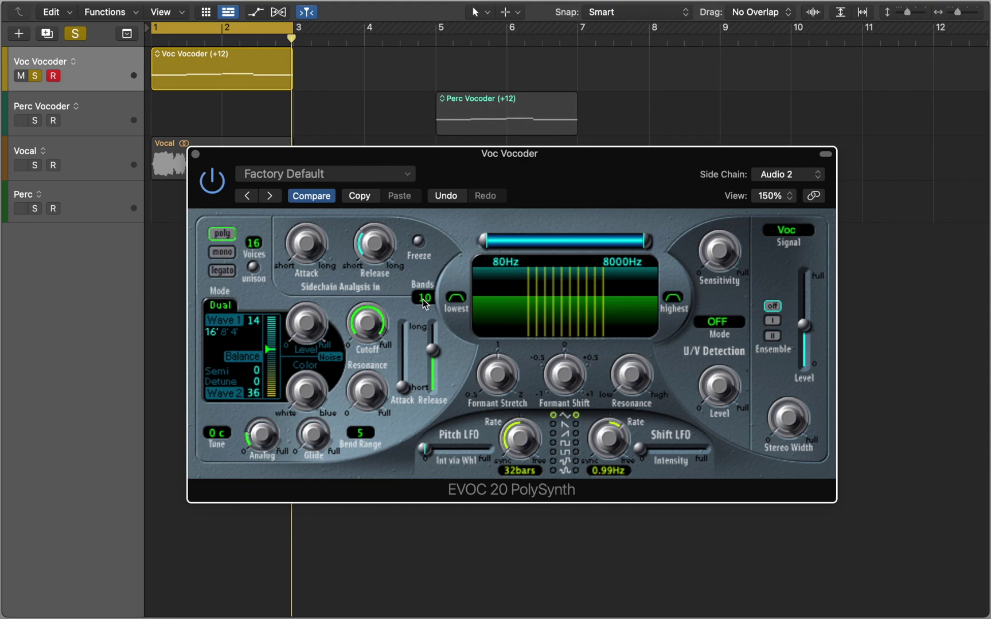
pyautogui.moveTo(423, 299); pyautogui.dragTo(432, 352)
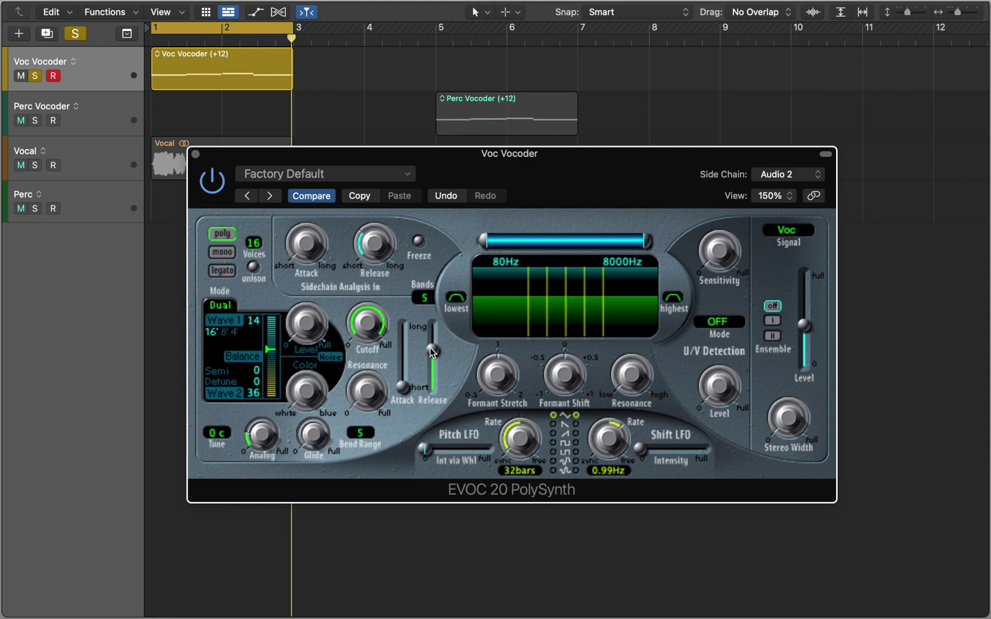
pyautogui.press('space')
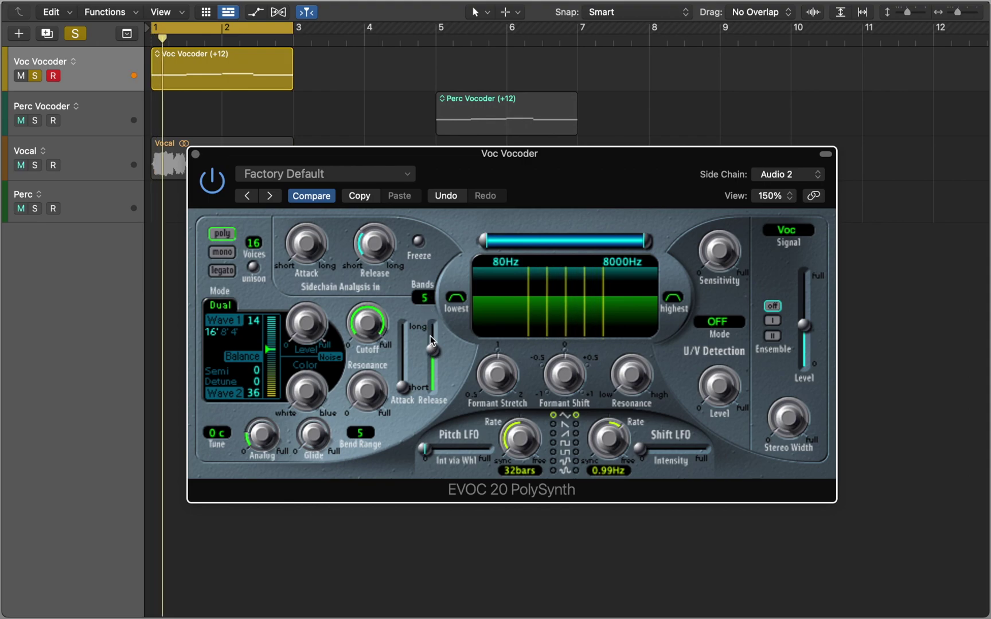
pyautogui.moveTo(431, 353); pyautogui.dragTo(424, 205)
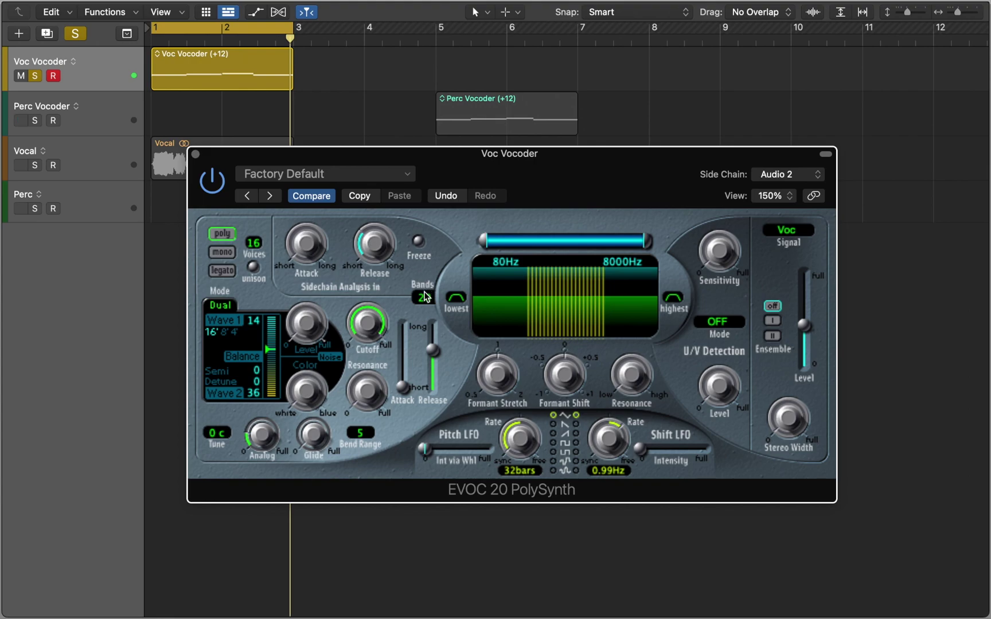
pyautogui.moveTo(425, 303)
pyautogui.mouseDown()
pyautogui.moveTo(424, 328)
pyautogui.moveTo(423, 315)
pyautogui.mouseUp()
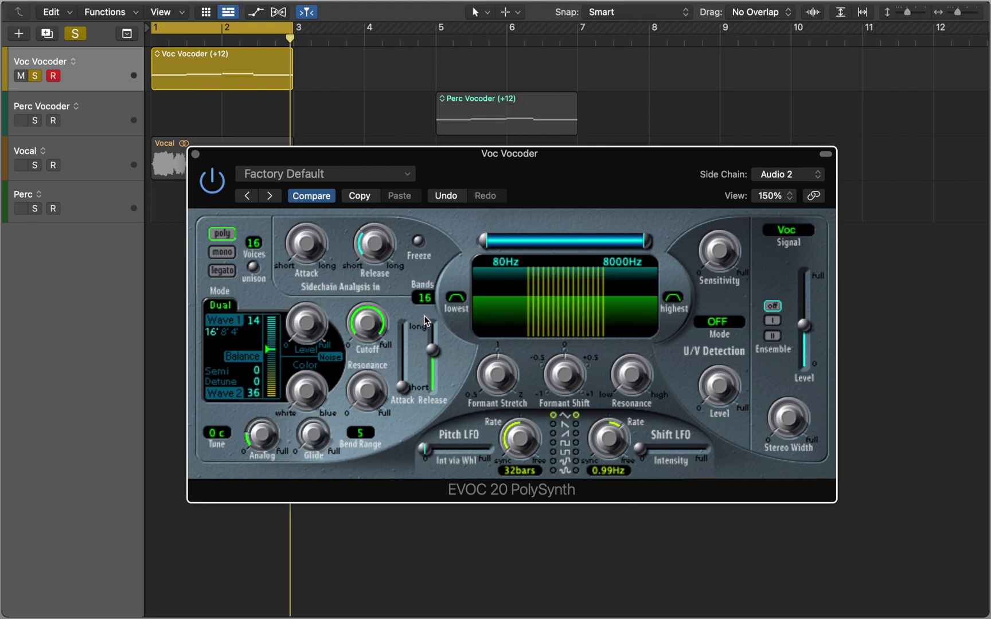
pyautogui.press('space')
# - Widen formant stretch to about 1.40, try a formant shift, then reset shift to 0
pyautogui.moveTo(497, 377); pyautogui.dragTo(510, 321)
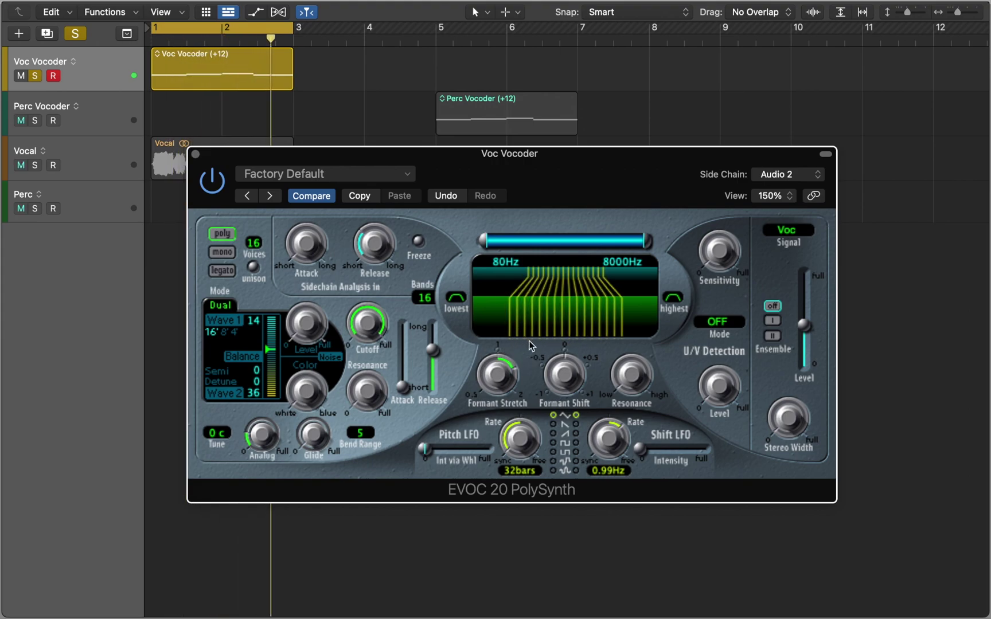
pyautogui.moveTo(563, 377)
pyautogui.mouseDown()
pyautogui.moveTo(589, 315)
pyautogui.moveTo(564, 426)
pyautogui.mouseUp()
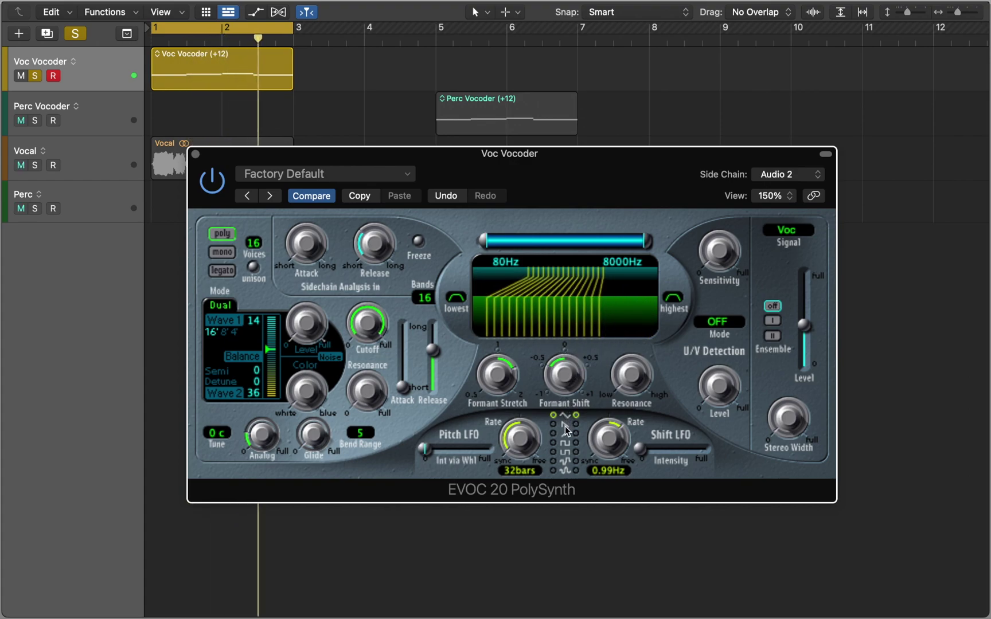
pyautogui.keyDown('alt'); pyautogui.click(565, 382); pyautogui.keyUp('alt')
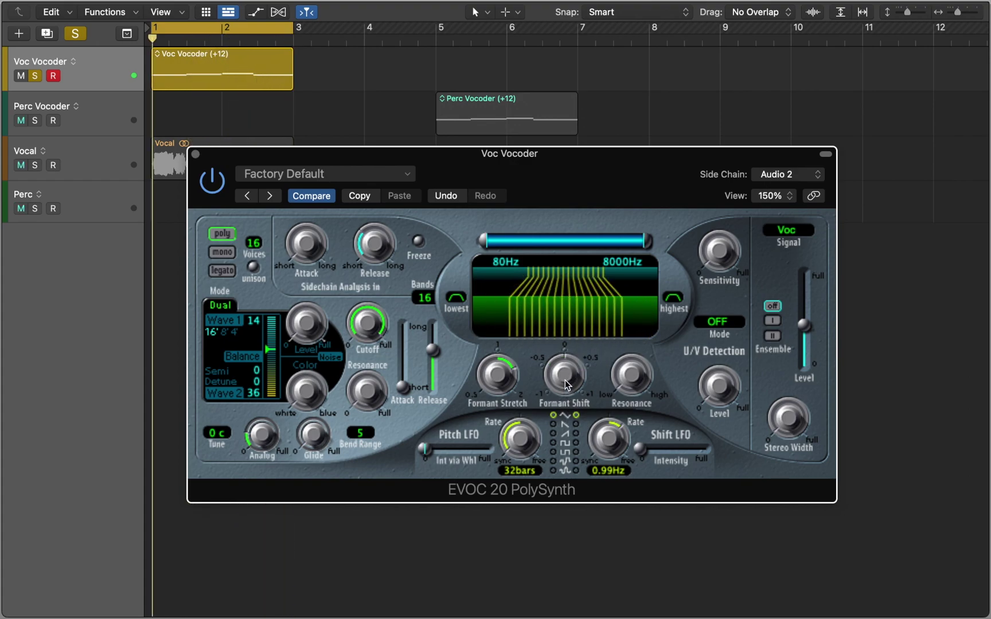
# - Set U/V detection to N+Syn with 90% sensitivity, adjusting Shift LFO intensity during playback
pyautogui.click(644, 454)
pyautogui.click(719, 325)
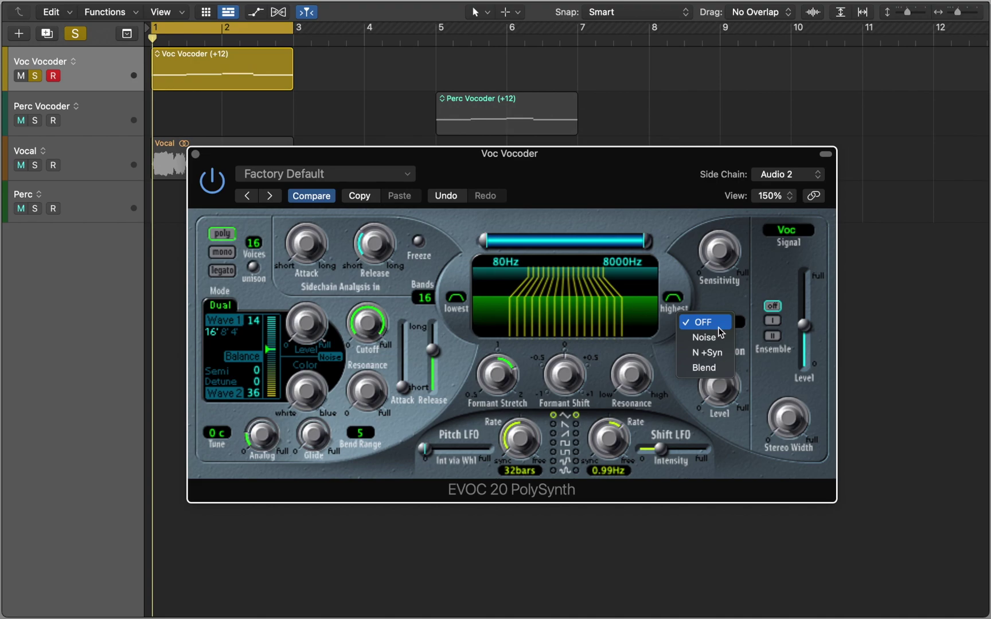
pyautogui.click(715, 351)
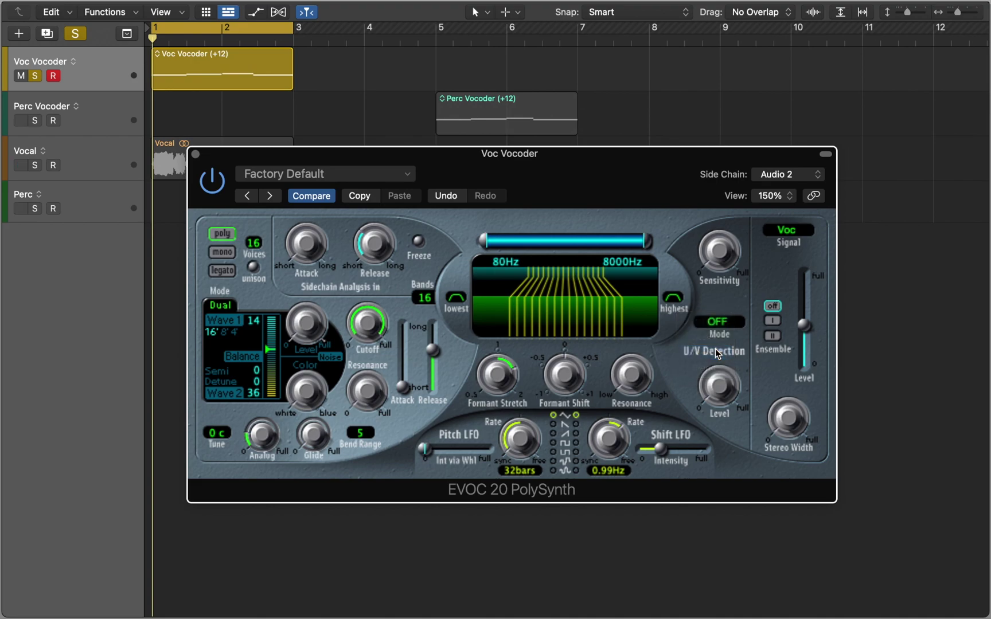
pyautogui.moveTo(722, 265); pyautogui.dragTo(743, 194)
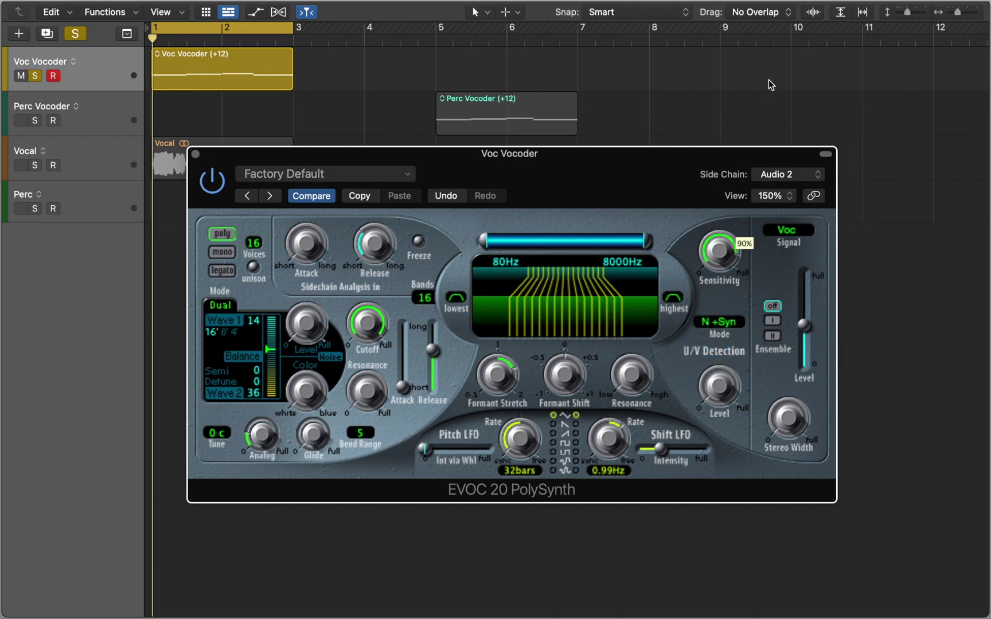
pyautogui.press('space')
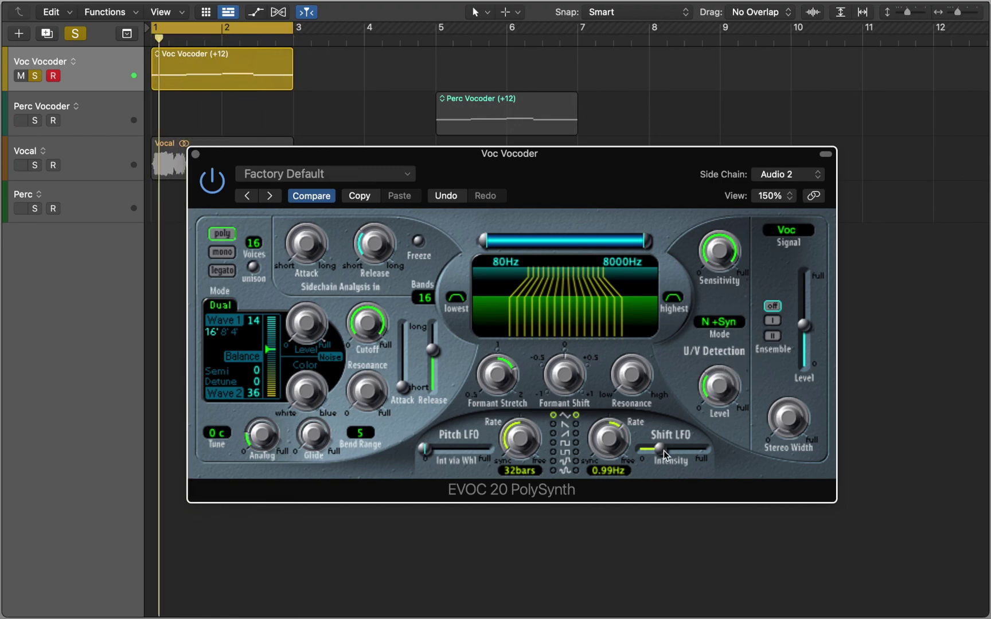
pyautogui.moveTo(660, 450); pyautogui.dragTo(636, 450)
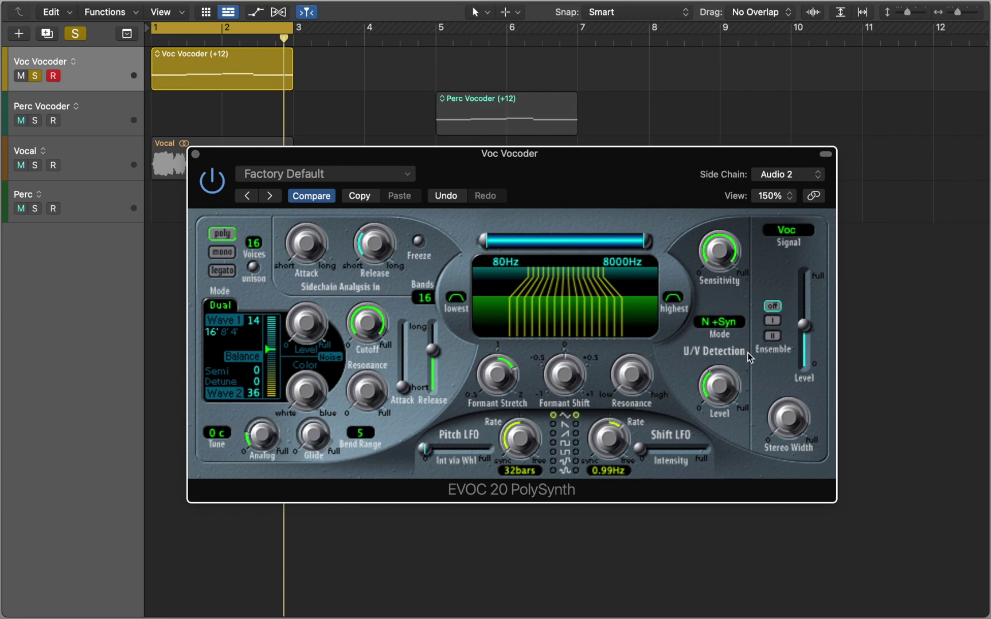
# - Turn on Ensemble I, switch to Ensemble II, and unsolo the Voc Vocoder track
pyautogui.click(773, 322)
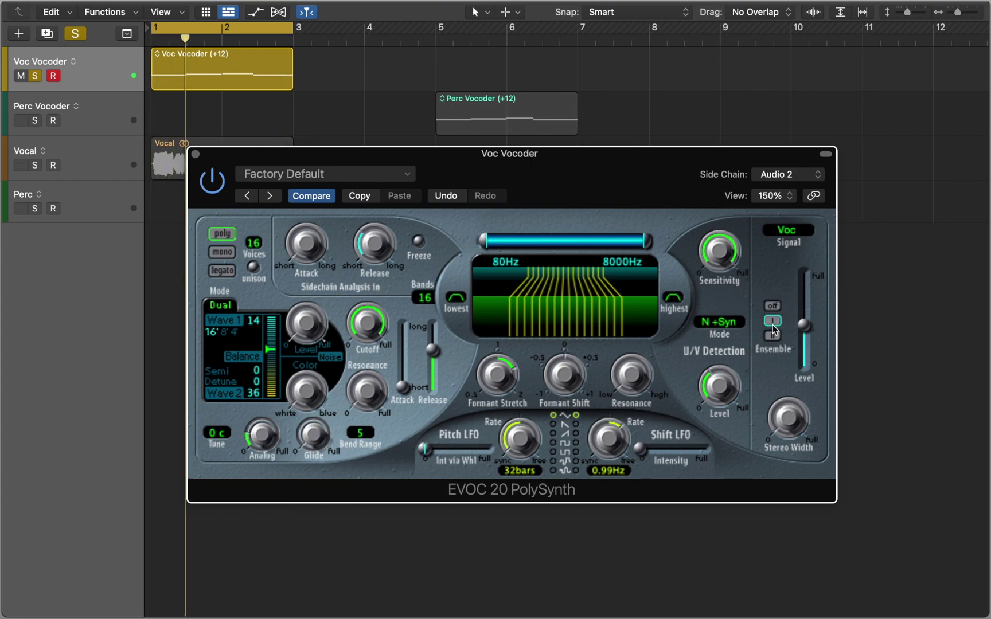
pyautogui.click(773, 337)
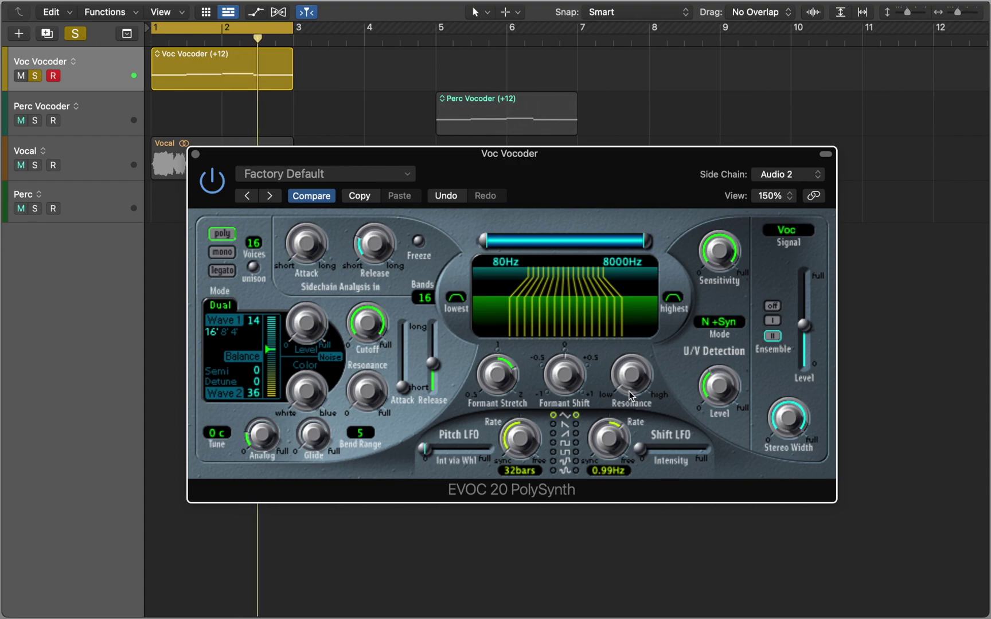
pyautogui.press('s')
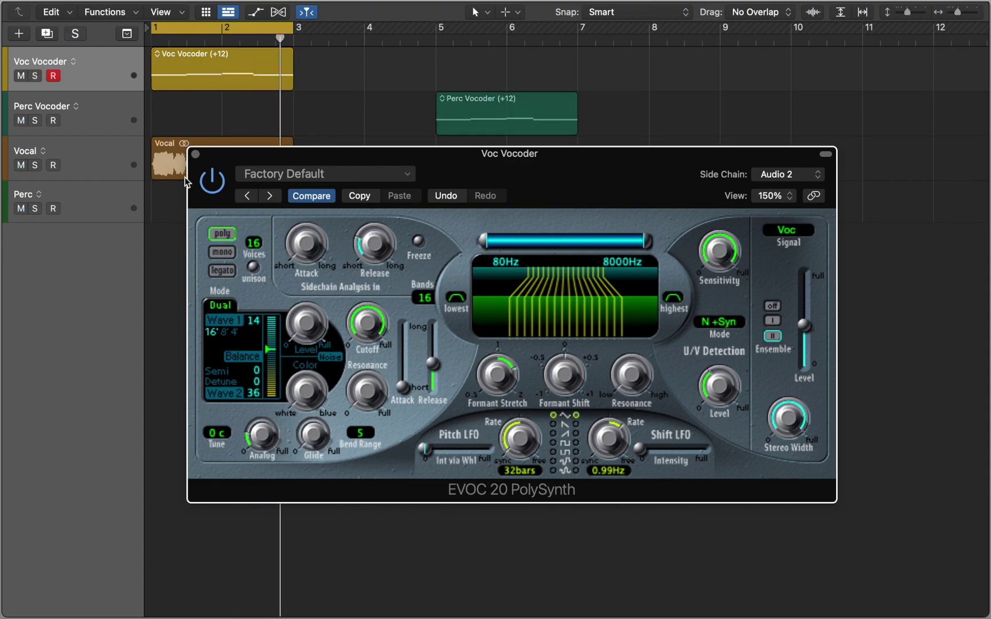
# - Close the Voc Vocoder plugin window, then cycle and play the Perc Vocoder region at bars 5–7
pyautogui.click(195, 155)
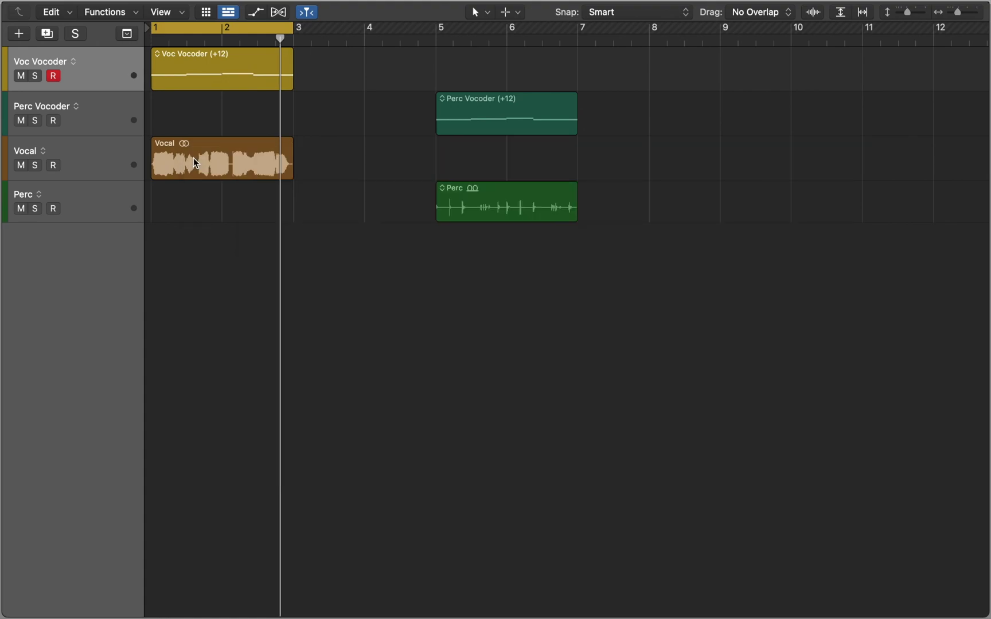
pyautogui.click(465, 119)
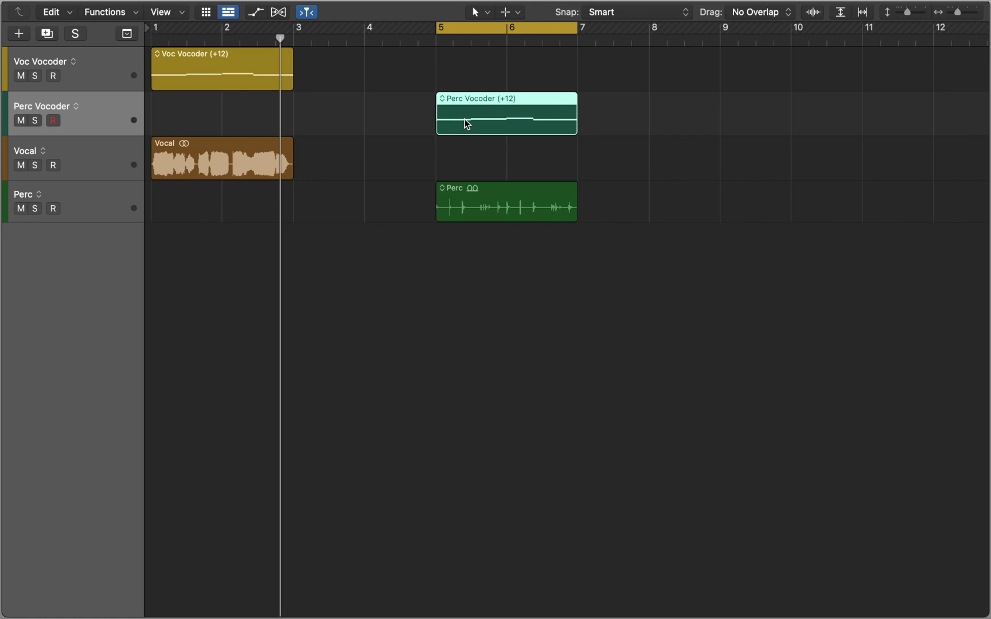
pyautogui.press('space')
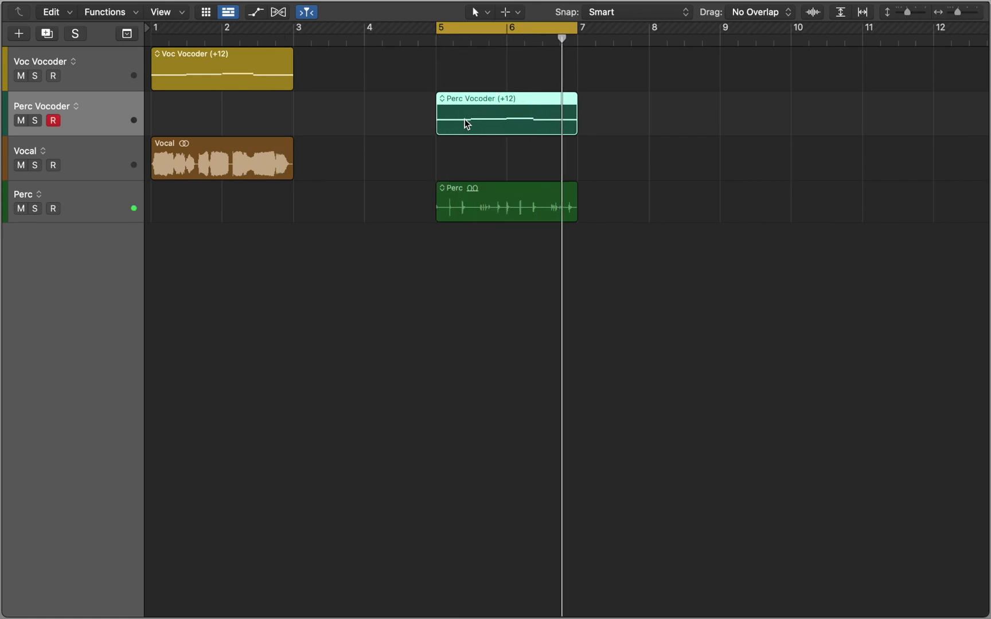
# - Open the Perc Vocoder's EVOC 20 and pick Perc (Audio 3) as the side-chain source
pyautogui.press('i')
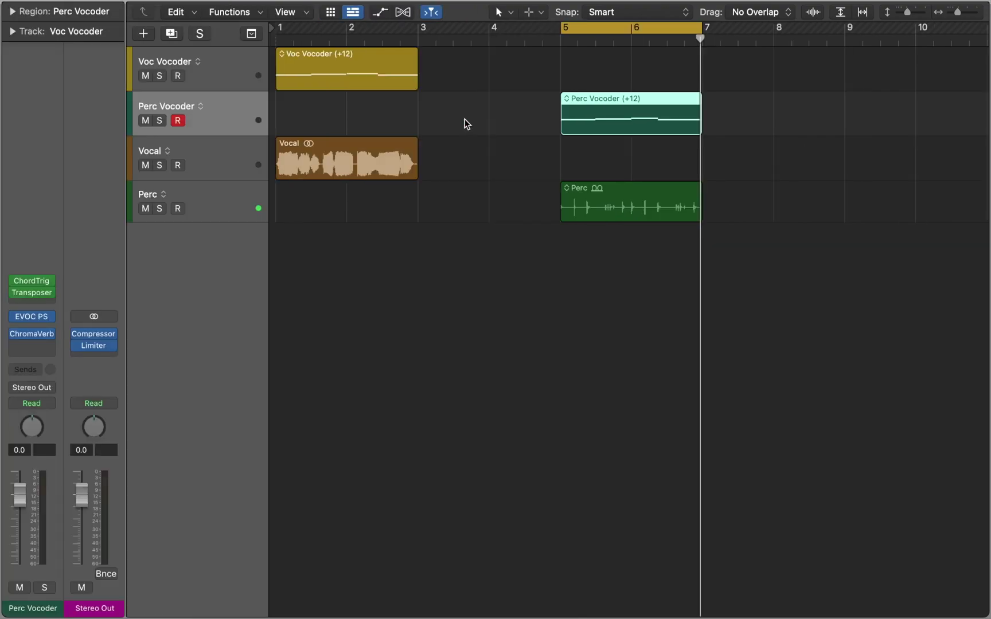
pyautogui.press('i')
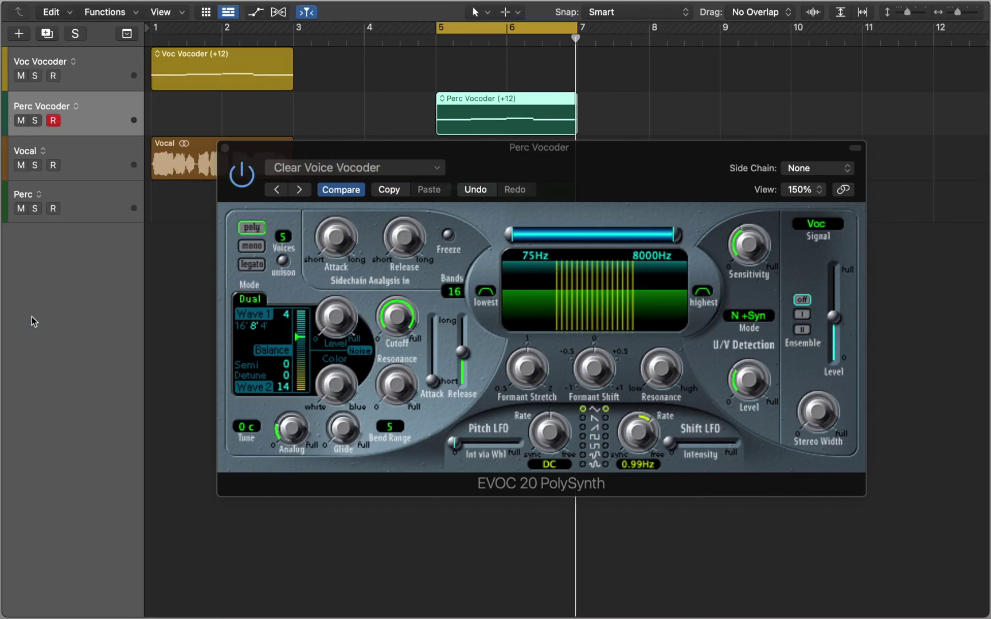
pyautogui.click(817, 168)
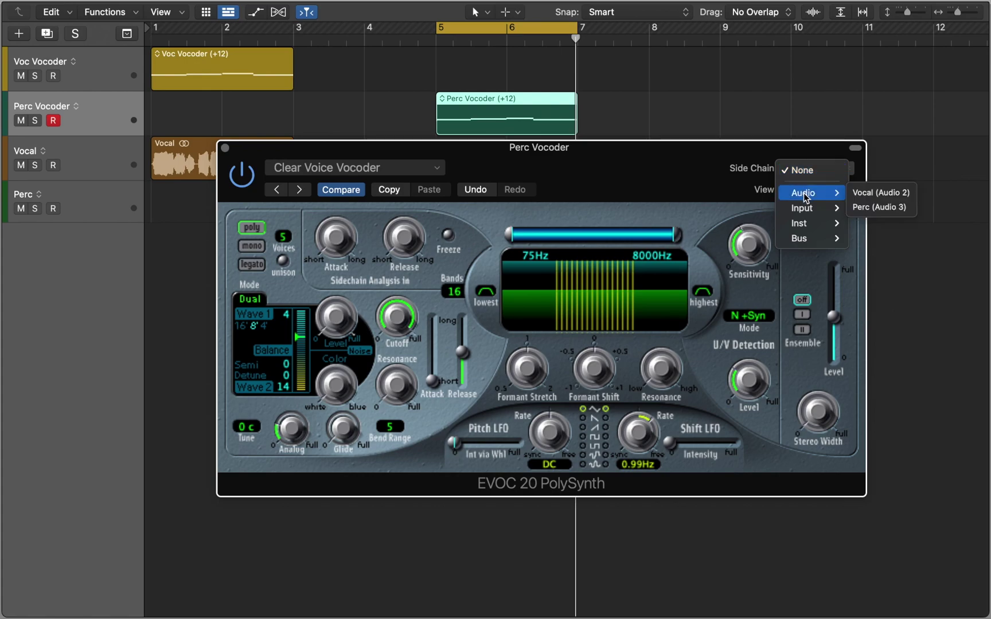